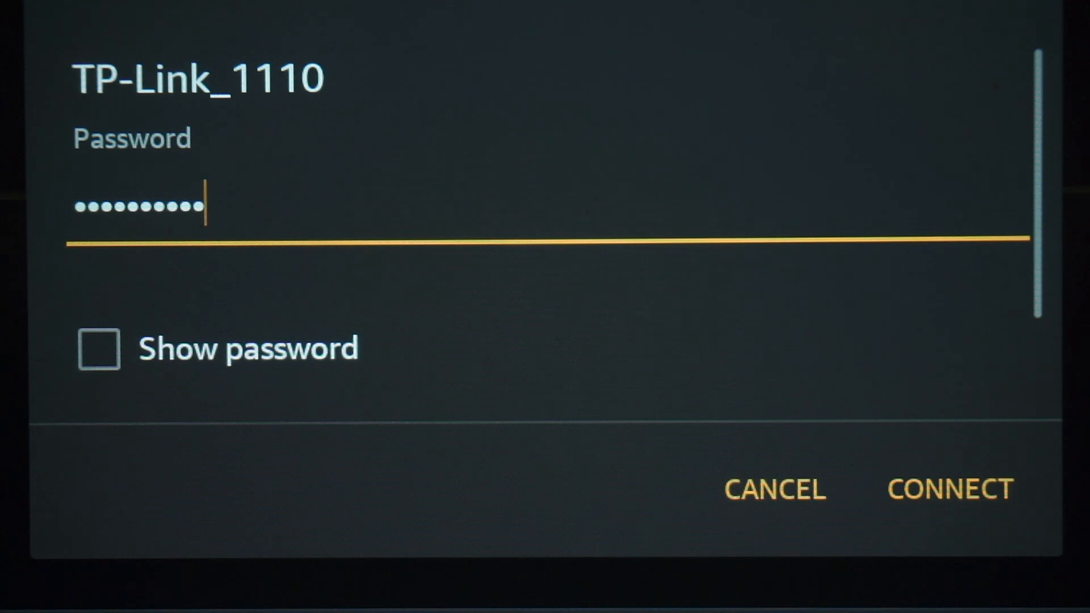
# Connect to the TP-Link_1110 Wi-Fi network and switch to the browser to open the router's page at 192.168.0.1.
pyautogui.click(950, 489)
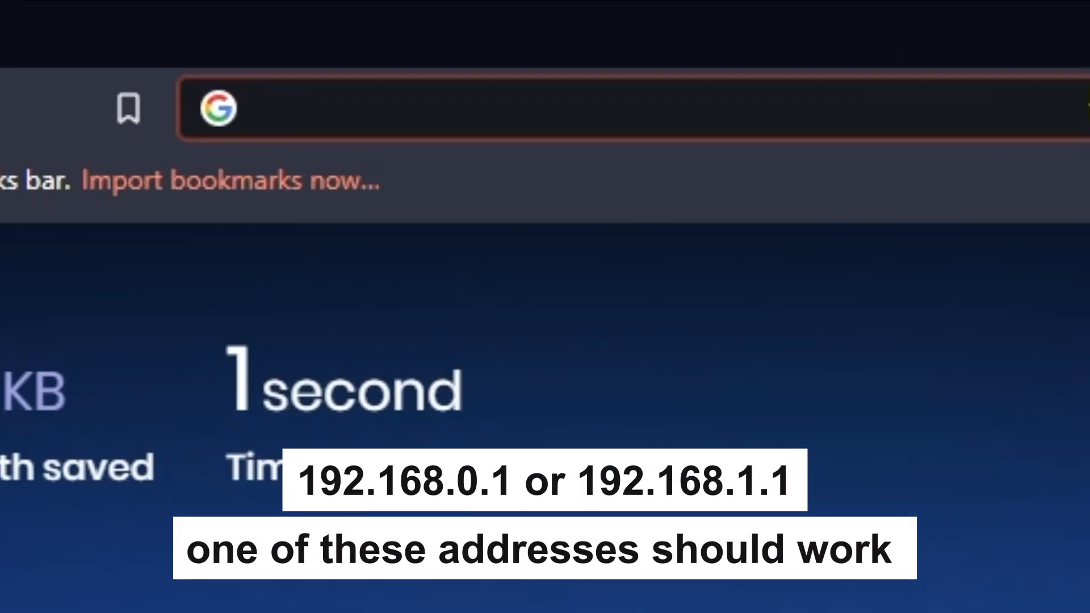
pyautogui.write('192.')
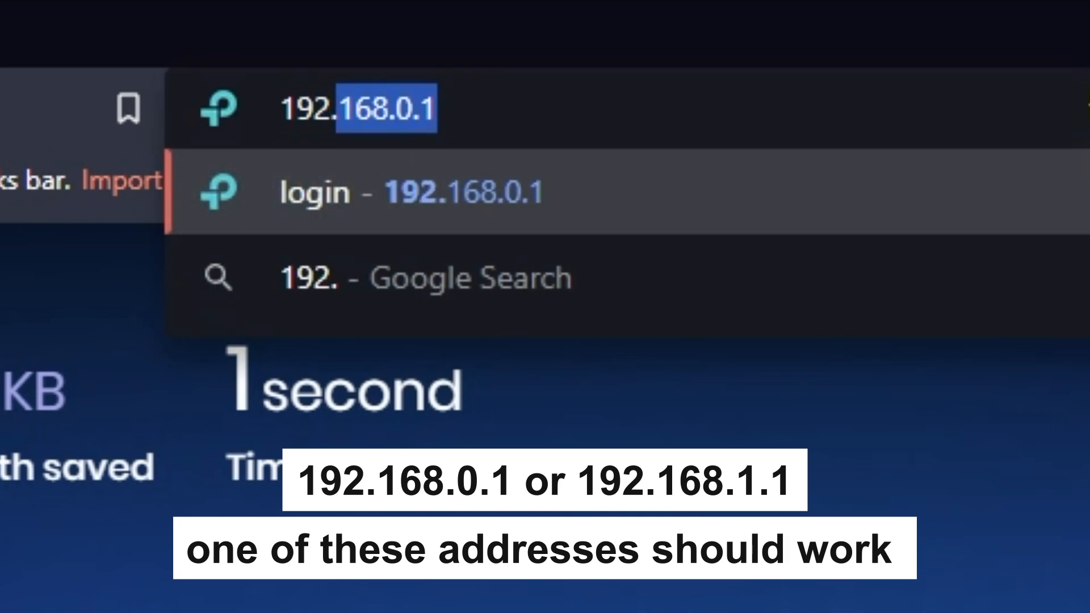
pyautogui.write('168.')
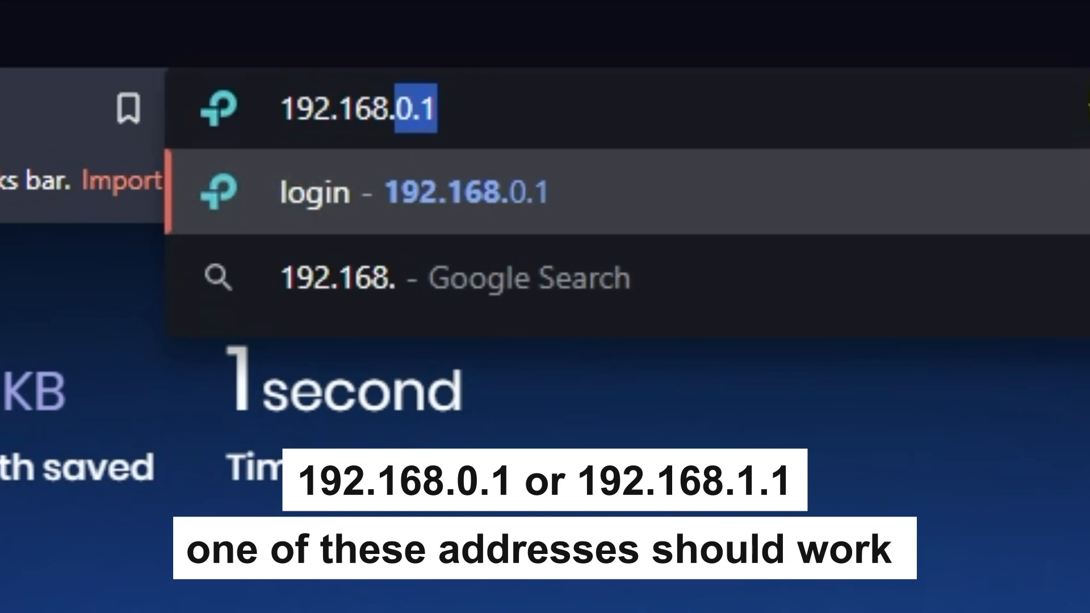
pyautogui.write('1.1')
pyautogui.press('Return')
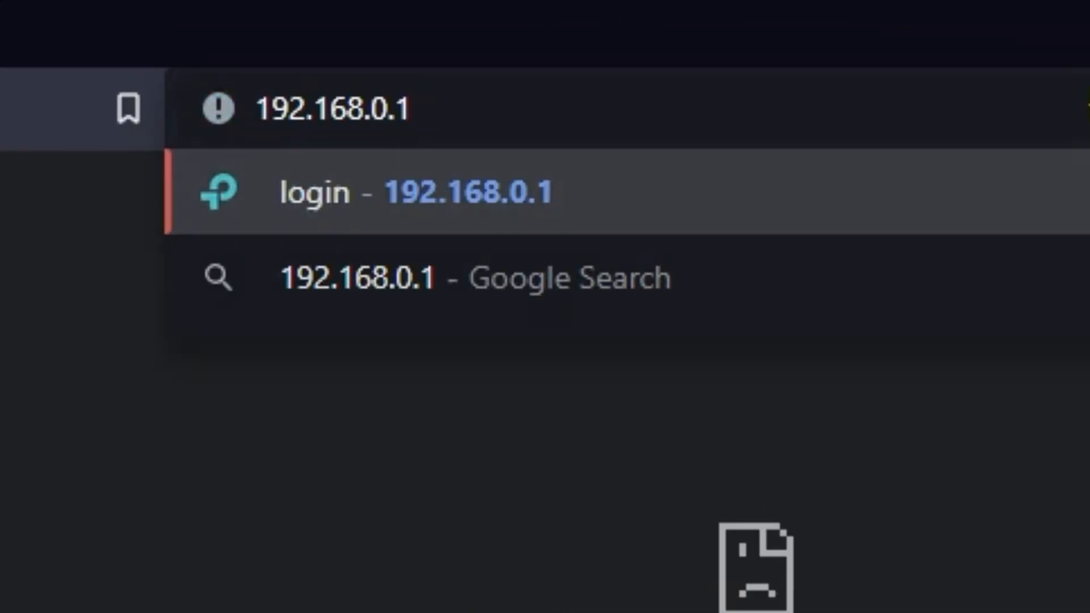
pyautogui.press('Return')
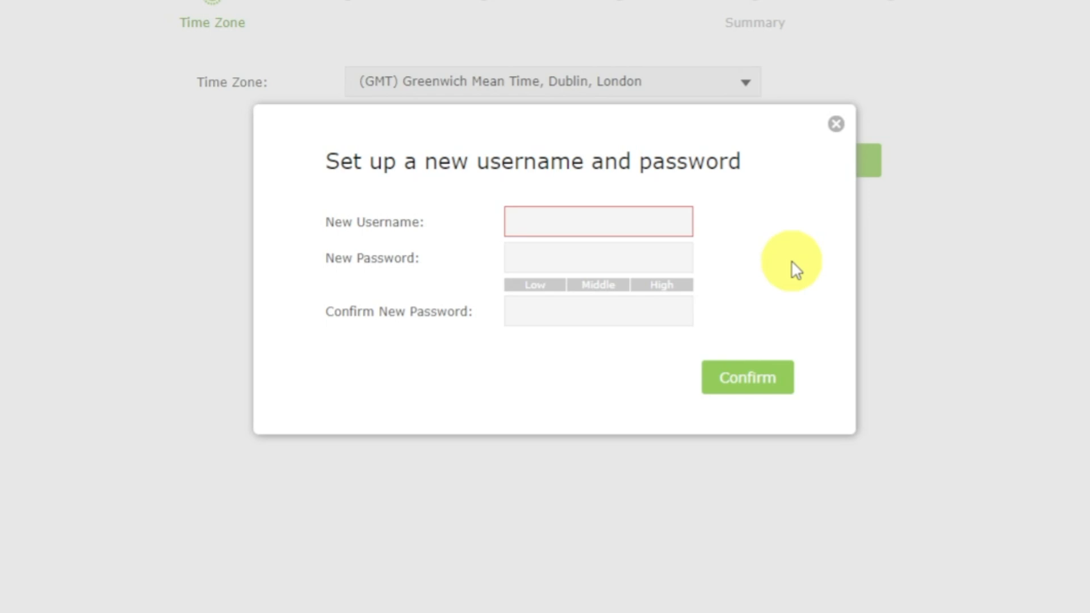
# Set the router's new username to admin, enter and repeat the new login password, and confirm the credentials.
pyautogui.click(650, 228)
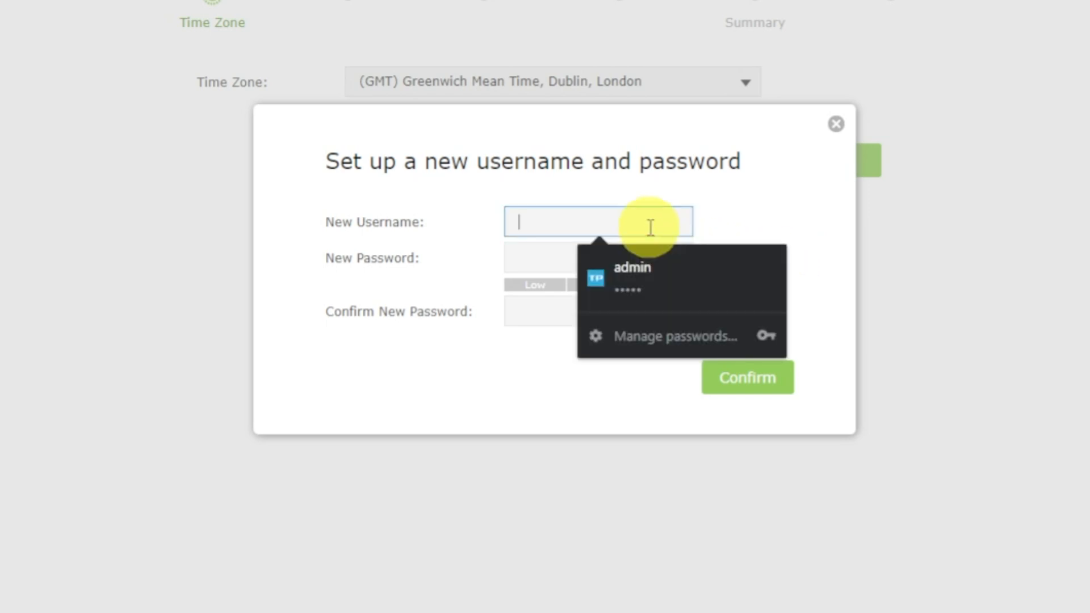
pyautogui.write('admin')
pyautogui.click(527, 254)
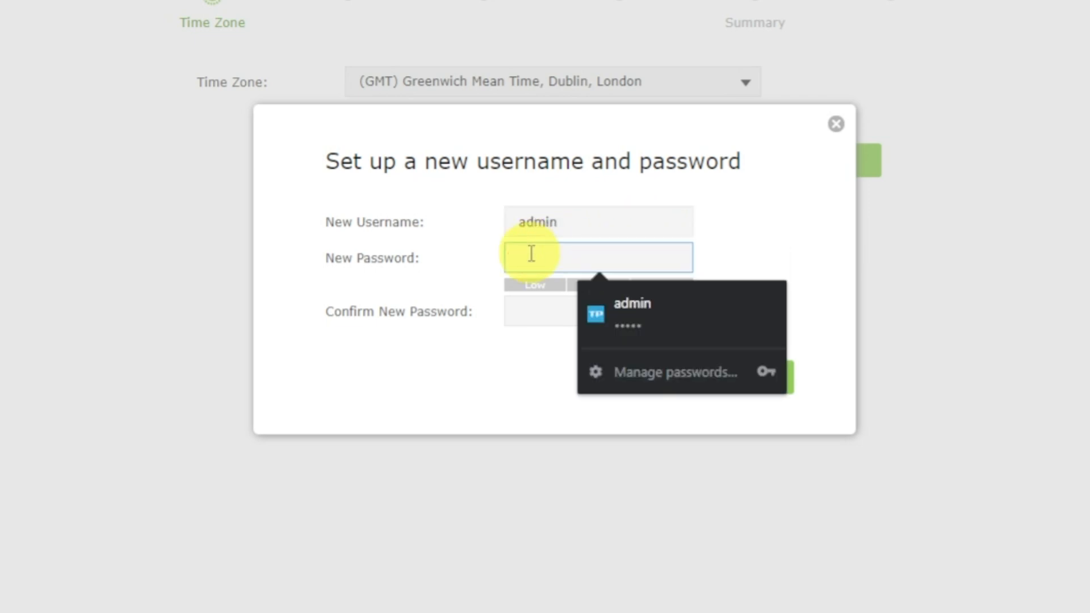
pyautogui.write('admin1234')
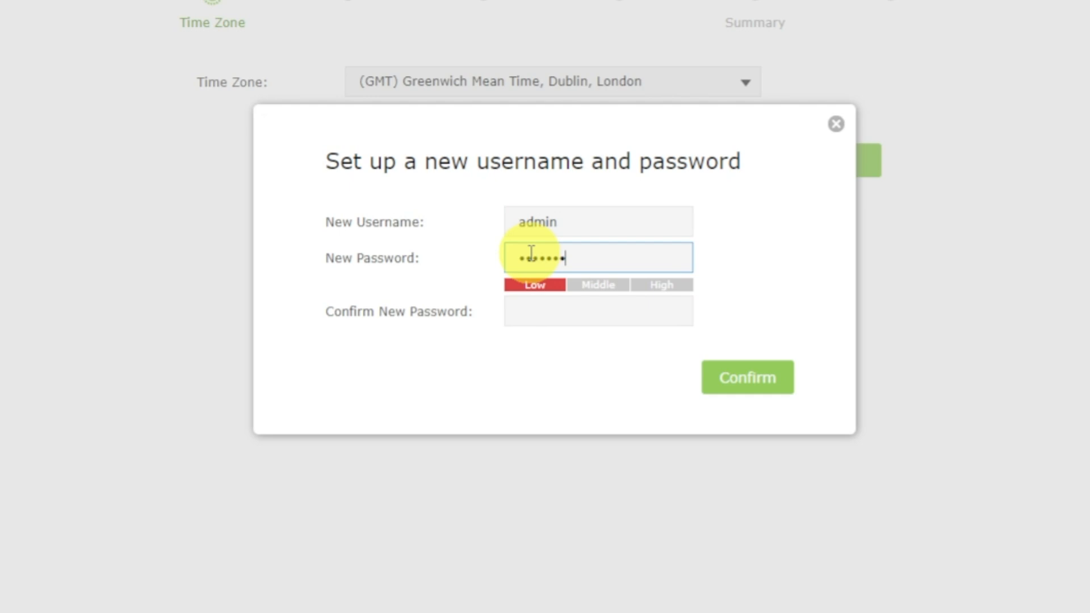
pyautogui.click(533, 309)
pyautogui.write('admin12')
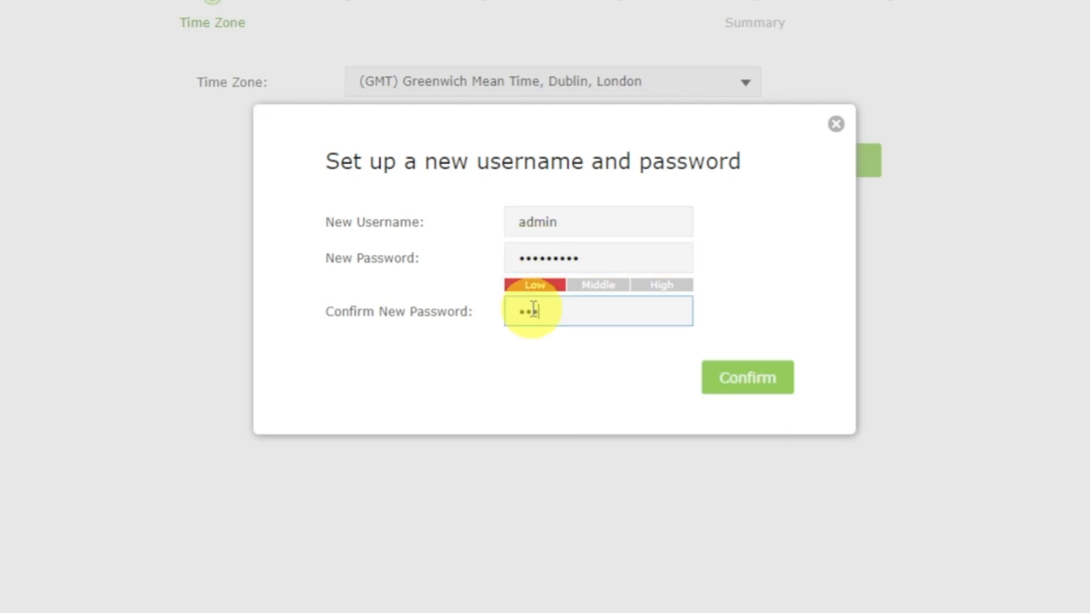
pyautogui.write('34')
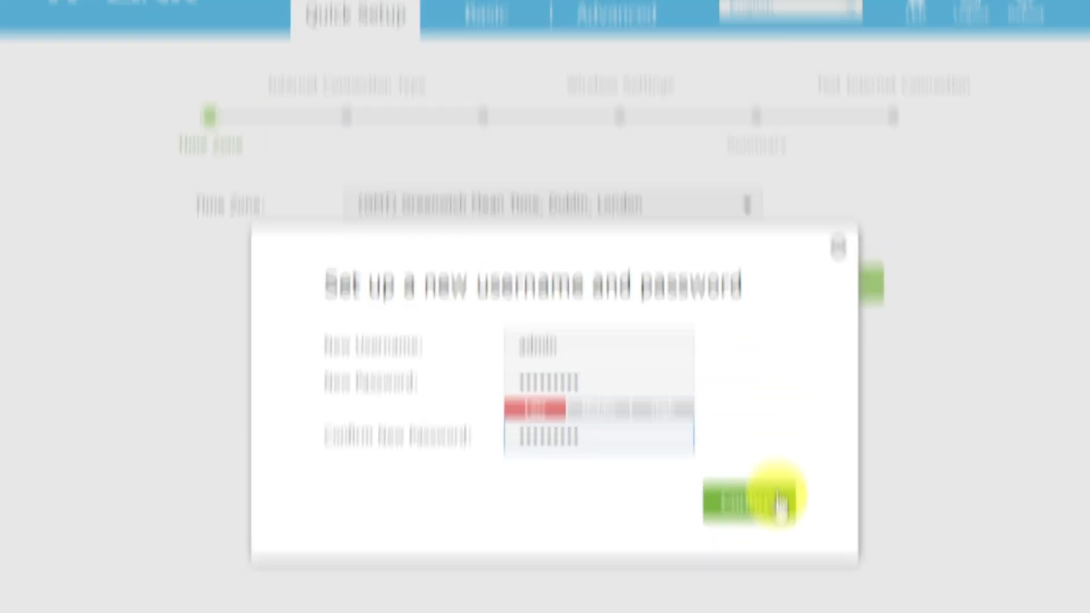
pyautogui.click(767, 376)
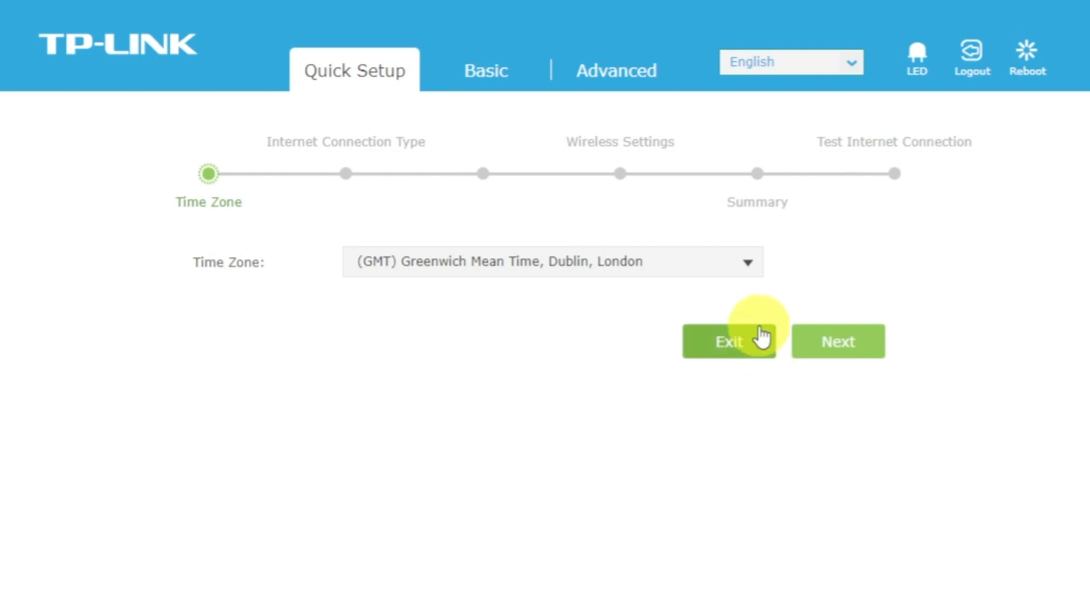
# Check the available time zones, keep (GMT) Greenwich Mean Time, Dublin, London, and continue the Quick Setup.
pyautogui.click(754, 267)
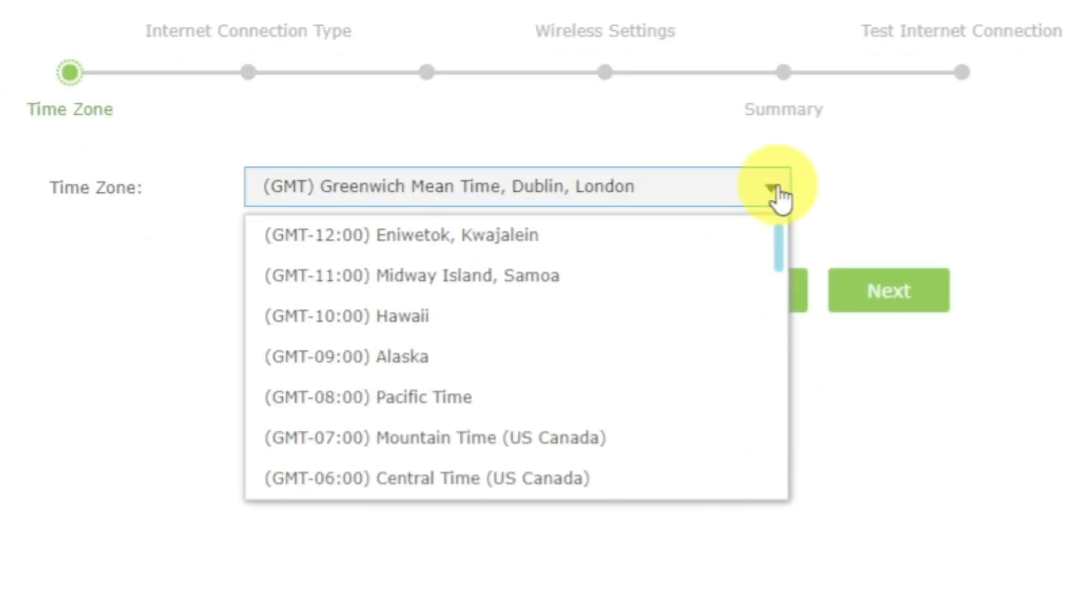
pyautogui.click(777, 190)
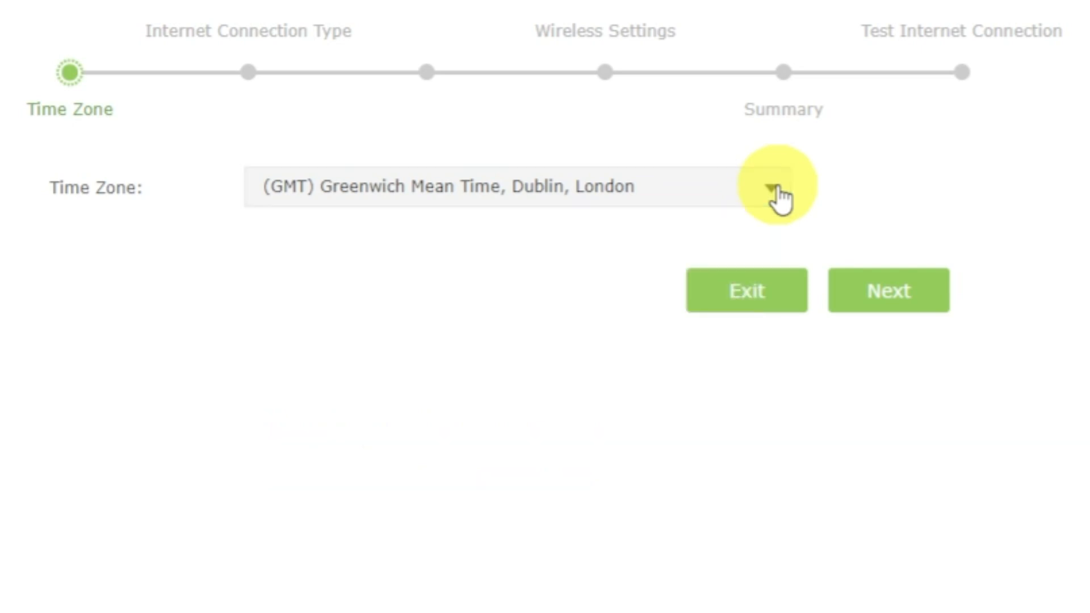
pyautogui.click(908, 289)
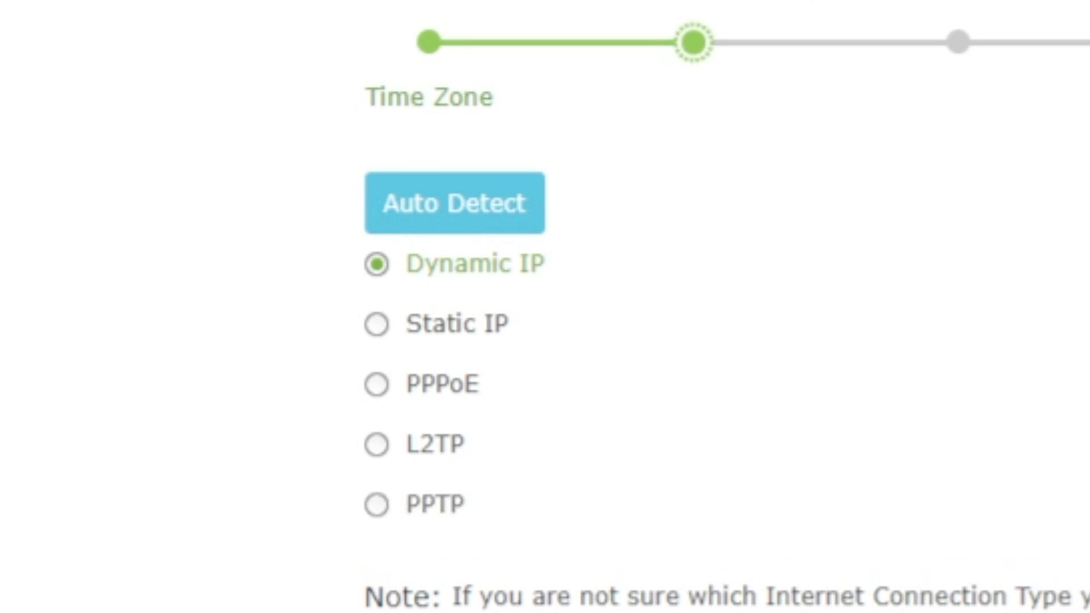
# Auto-detect the connection type, continue with Dynamic IP, and choose Do NOT Clone MAC Address for the setup.
pyautogui.click(495, 216)
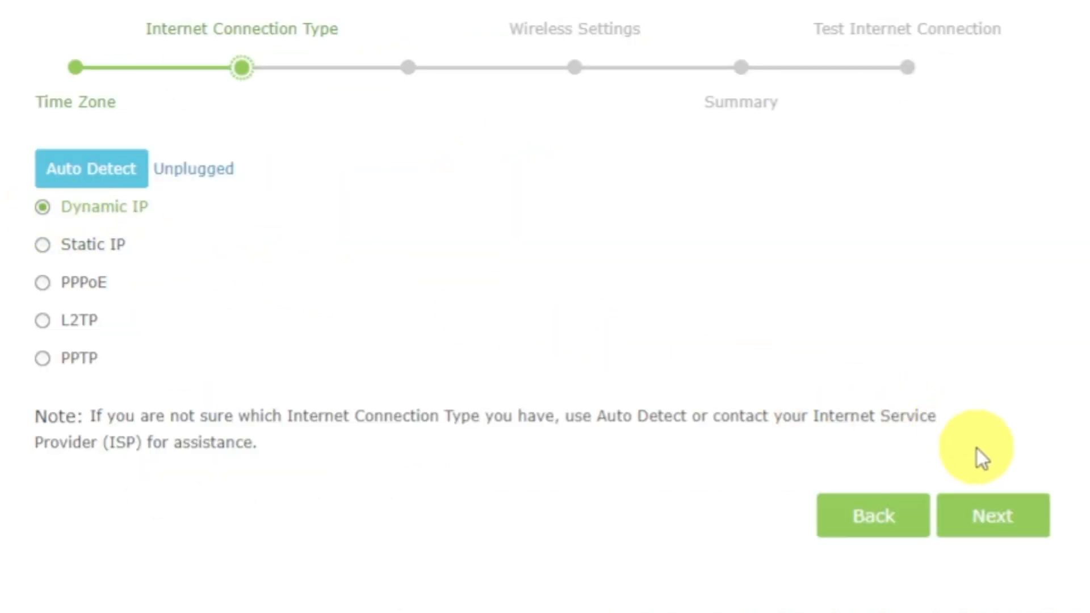
pyautogui.click(998, 519)
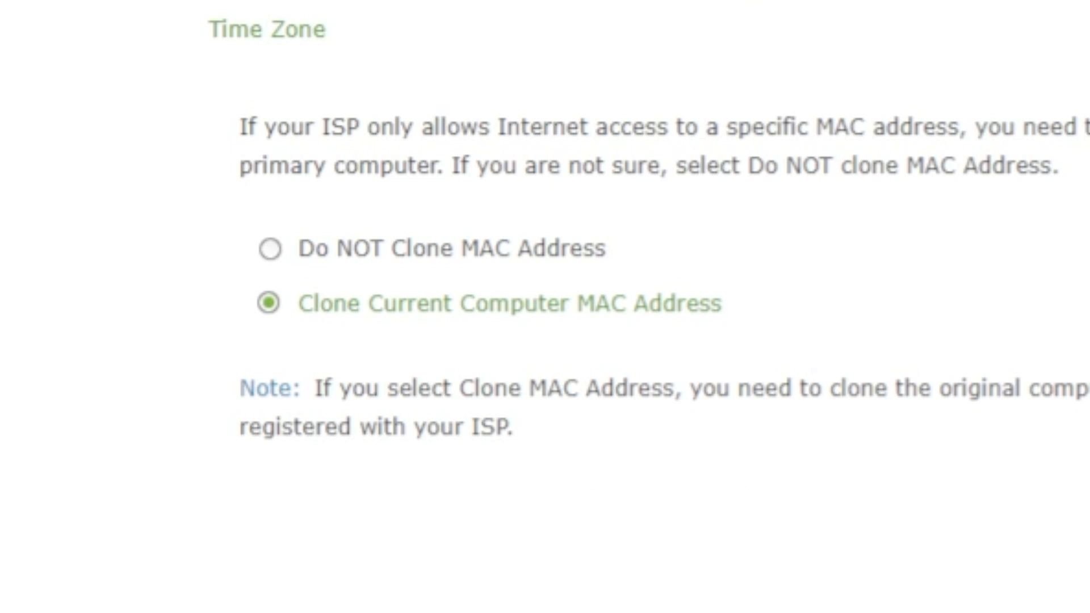
pyautogui.click(270, 248)
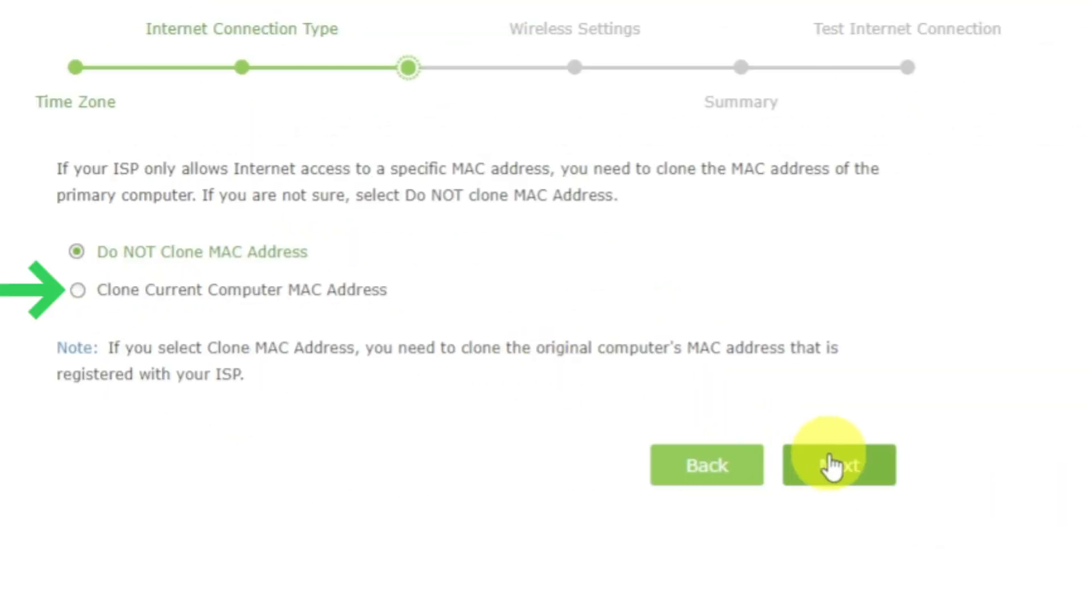
pyautogui.click(832, 466)
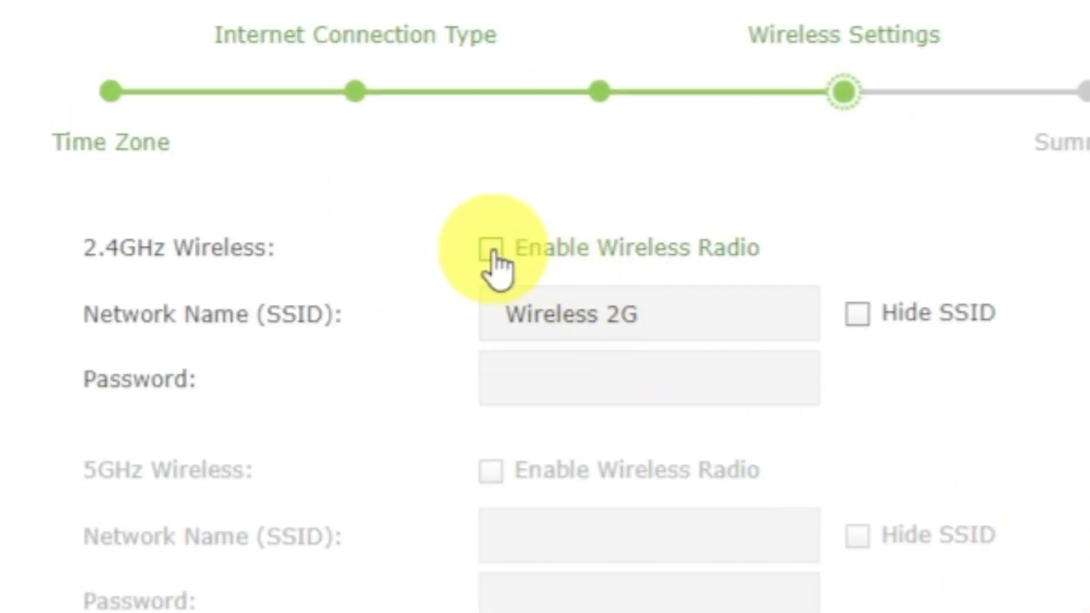
# Enable the 2.4GHz wireless radio with the network name Wireless 2G, enter its wireless password, and continue to the summary.
pyautogui.click(491, 249)
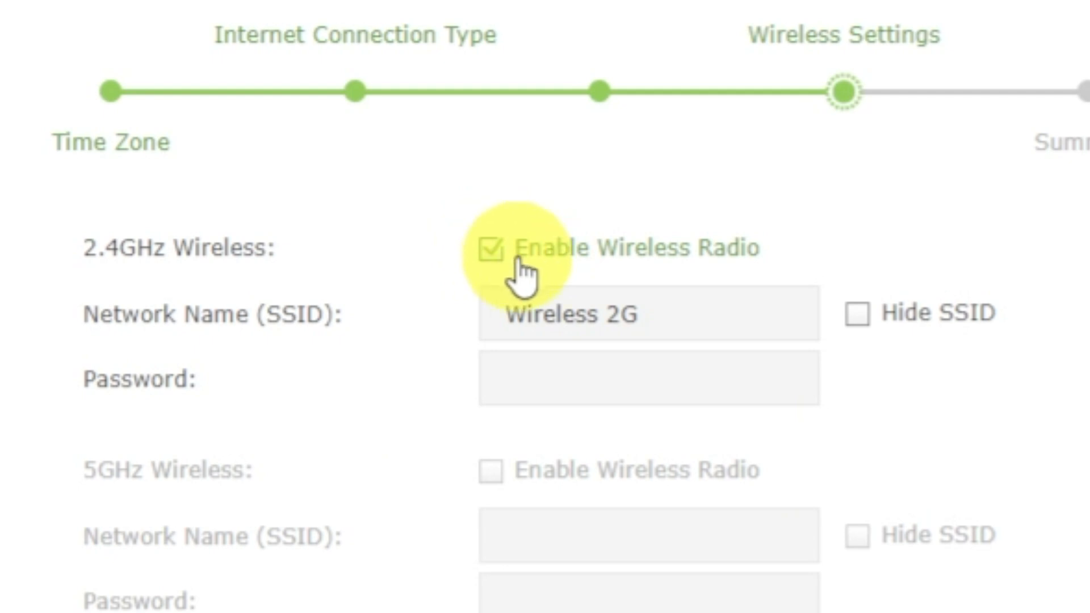
pyautogui.click(759, 321)
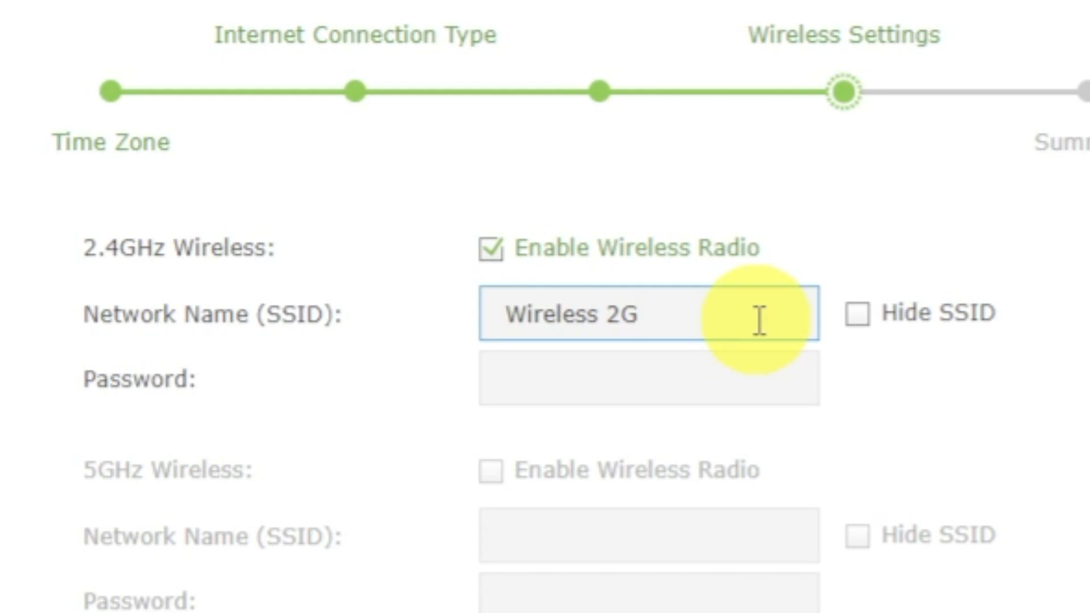
pyautogui.click(752, 382)
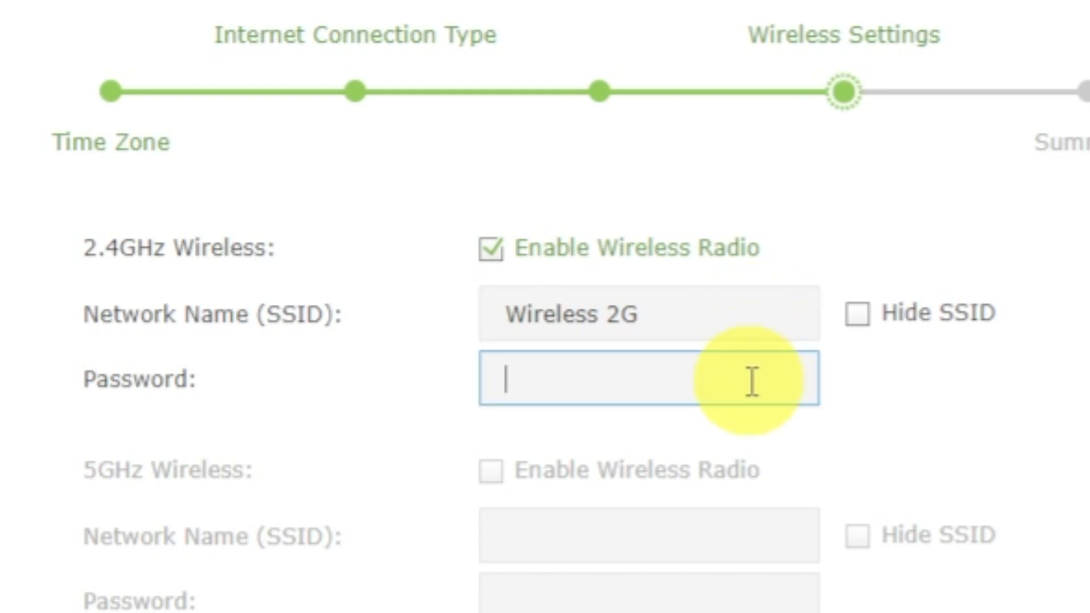
pyautogui.write('12345678')
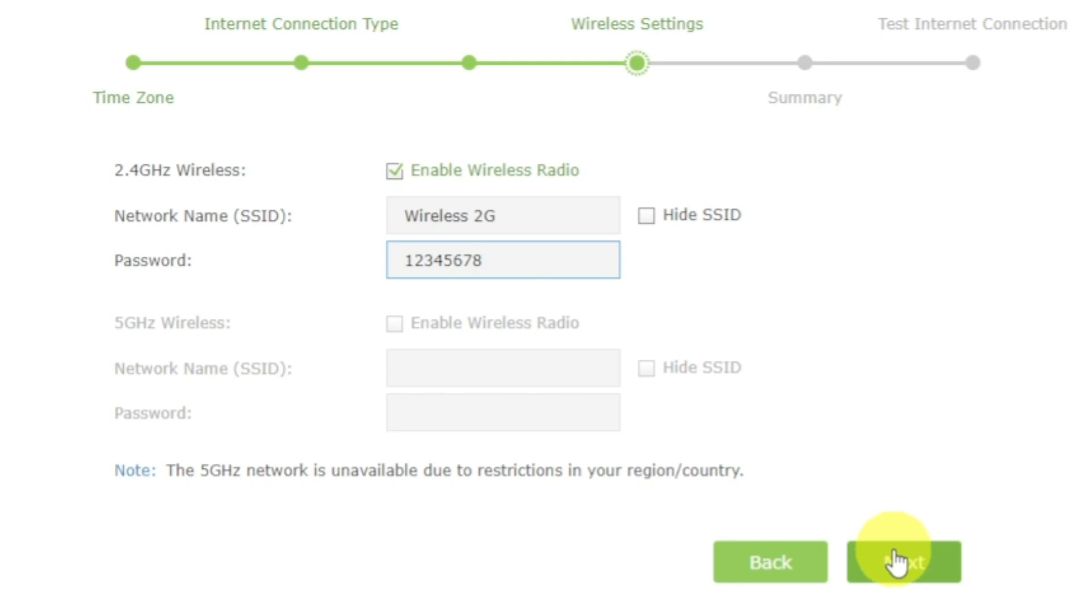
pyautogui.click(892, 550)
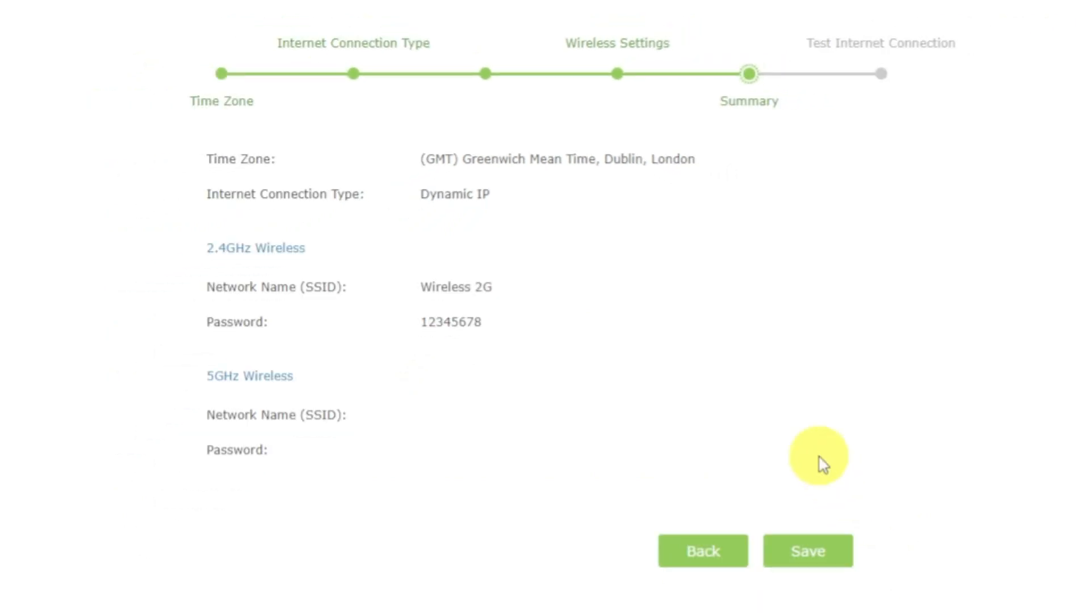
# Save the Quick Setup configuration and test the internet connection.
pyautogui.click(826, 550)
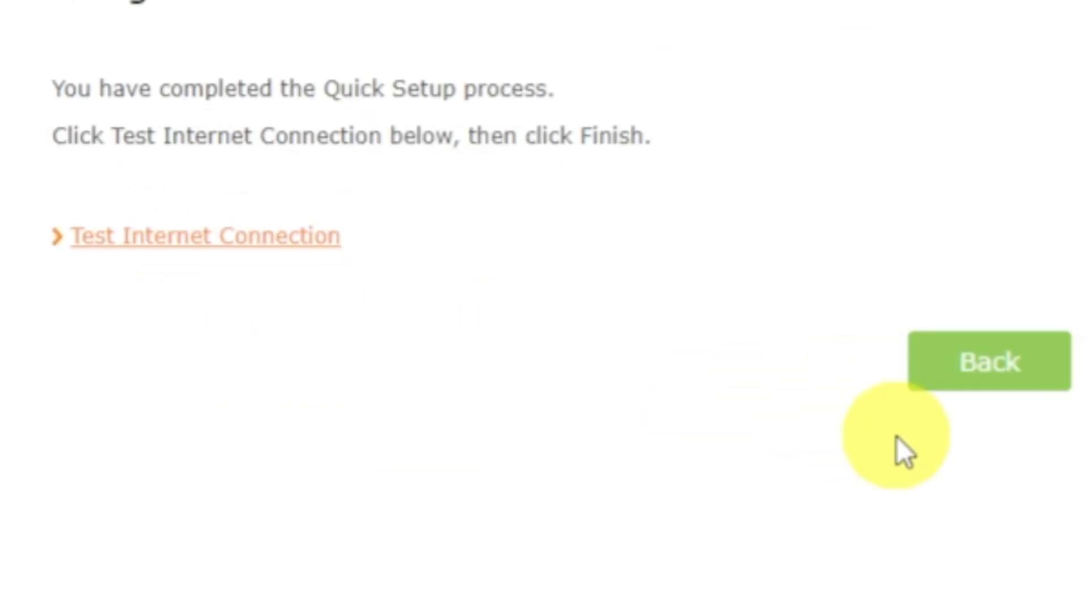
pyautogui.click(260, 255)
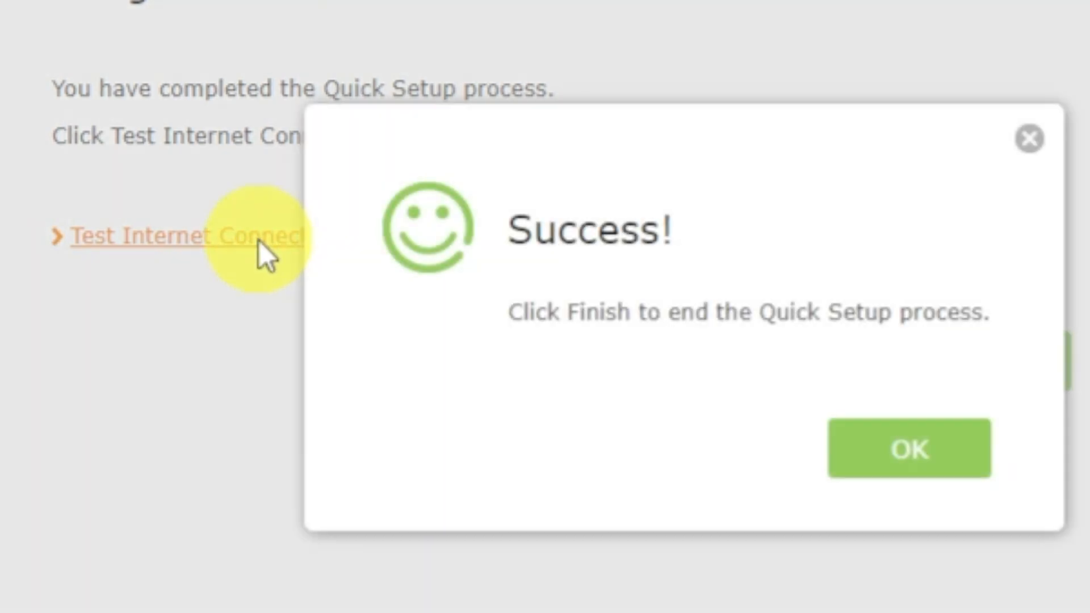
pyautogui.click(858, 445)
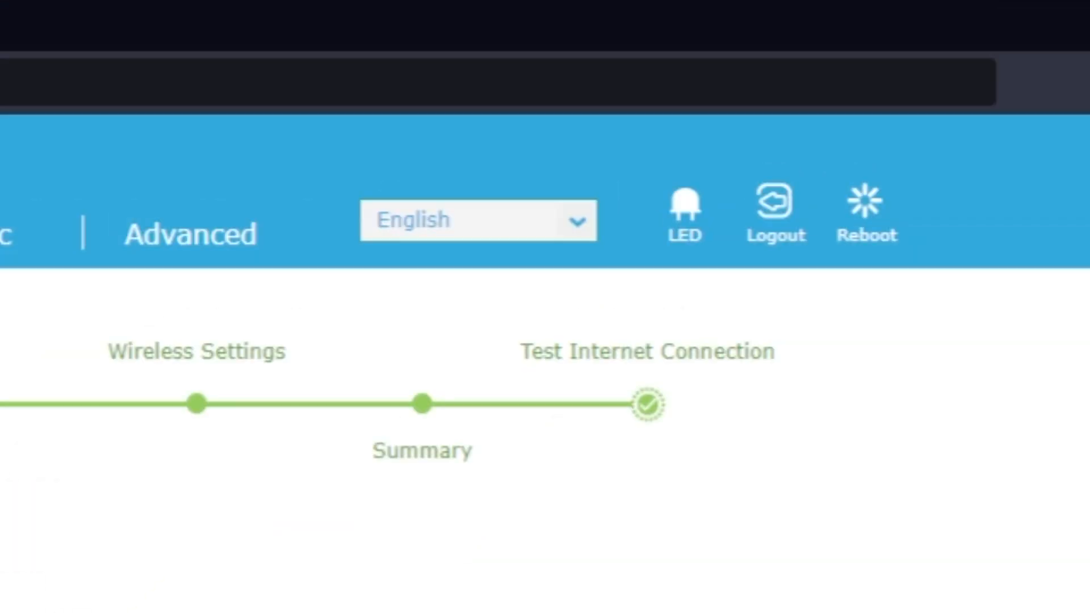
# Reboot the router from the completed Quick Setup page and confirm the restart.
pyautogui.click(882, 230)
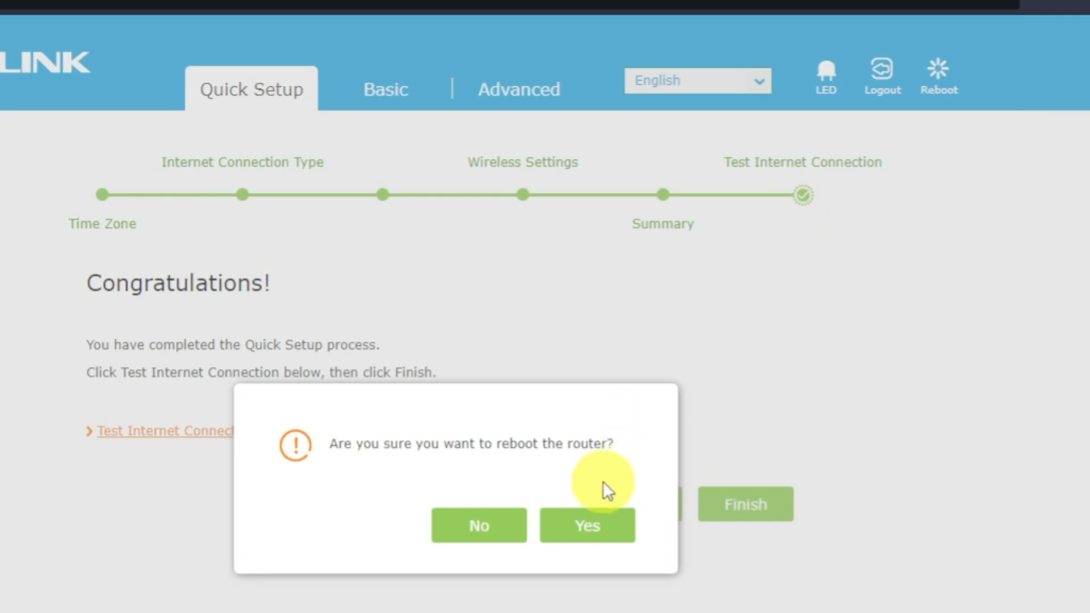
pyautogui.click(594, 528)
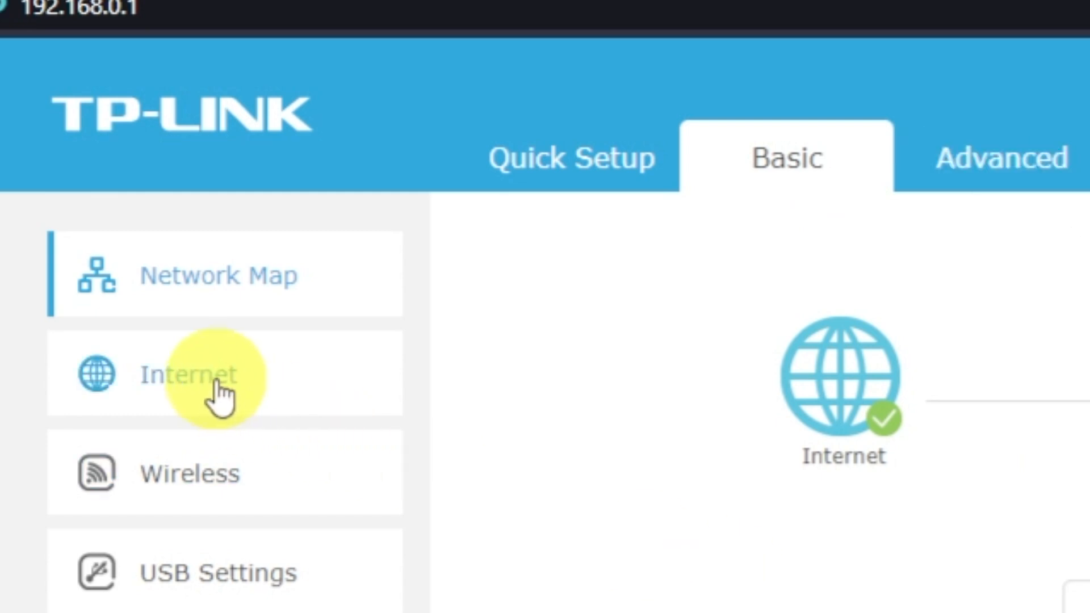
# Save the basic Internet settings with Clone Current Computer MAC Address selected, and reboot the router.
pyautogui.click(221, 398)
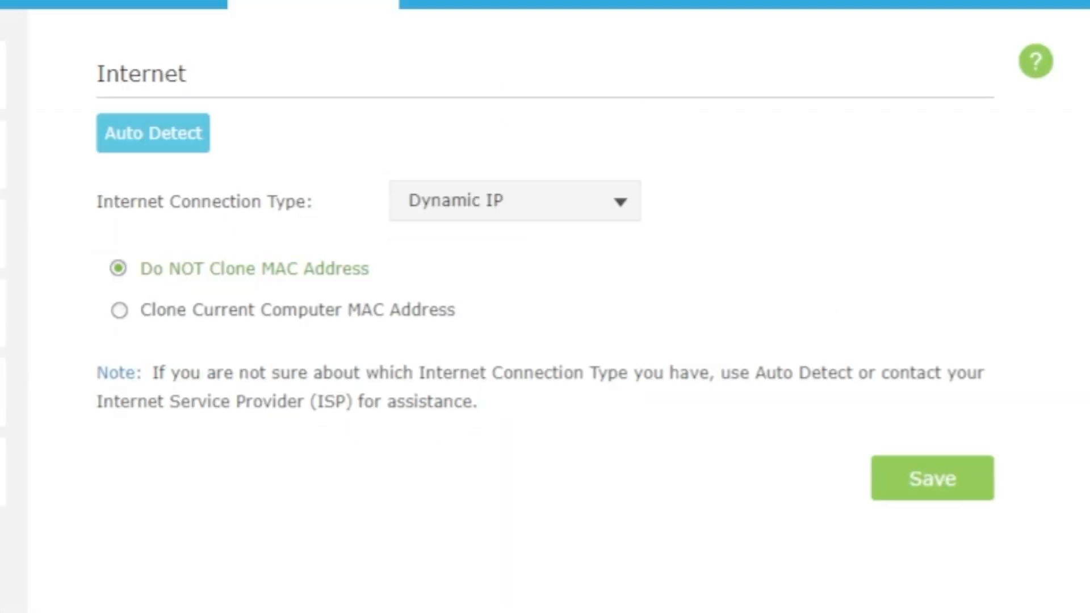
pyautogui.click(544, 567)
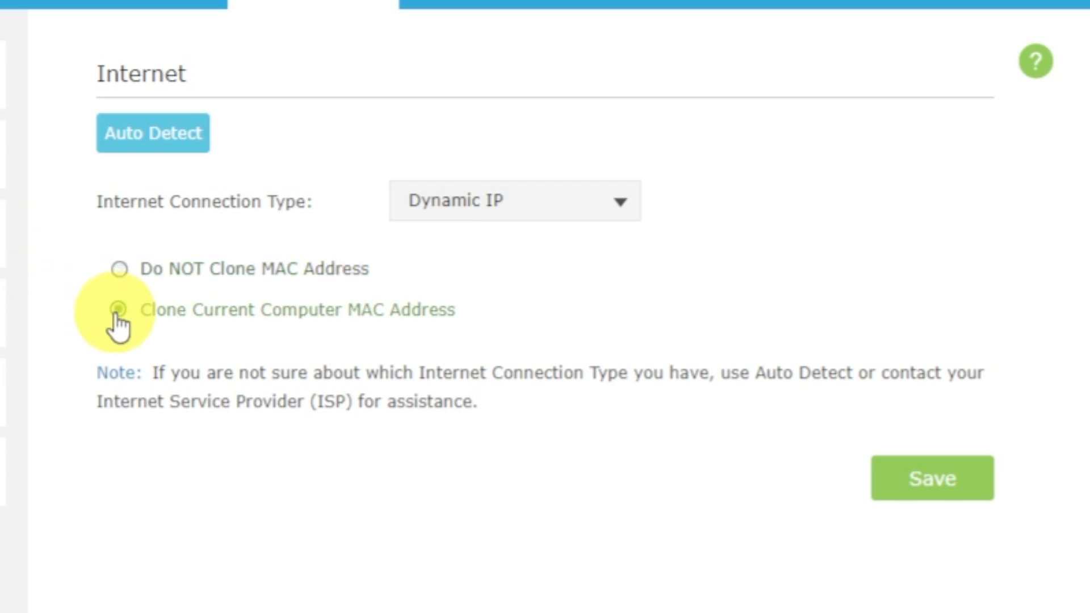
pyautogui.click(943, 488)
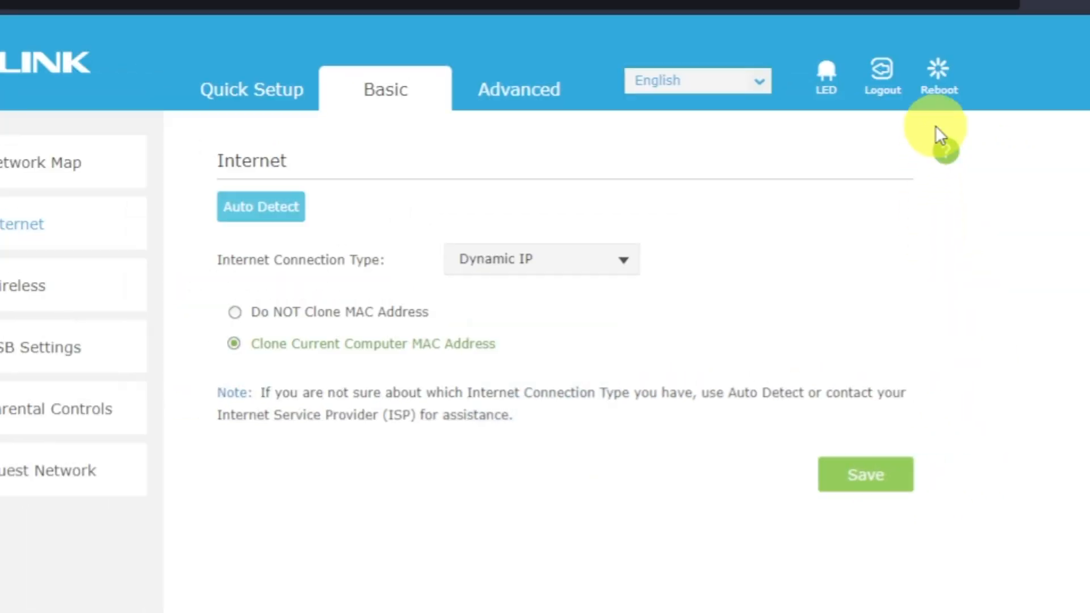
pyautogui.click(940, 76)
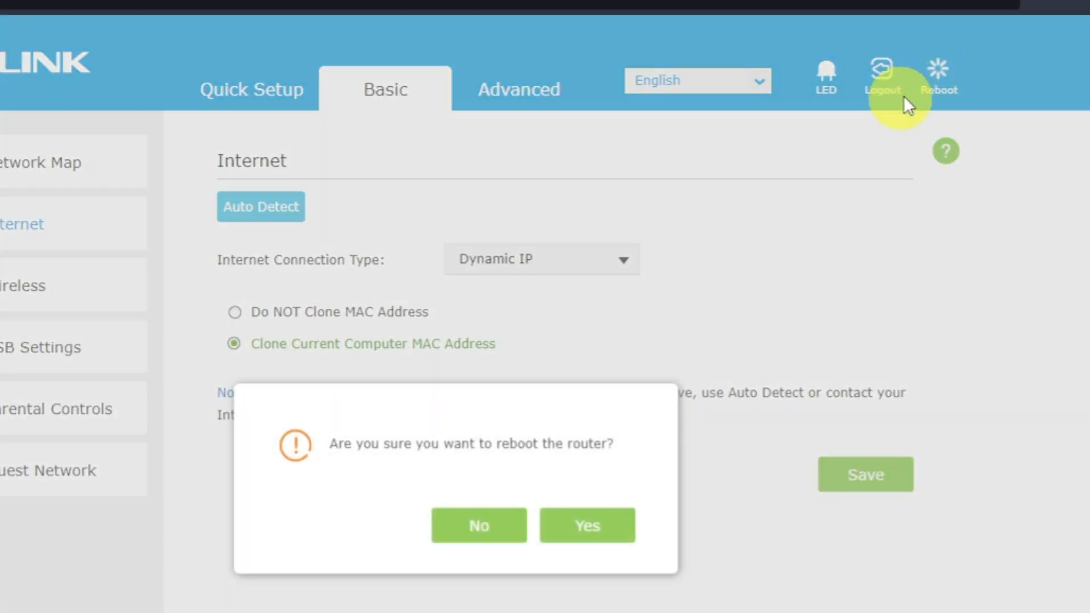
pyautogui.click(599, 532)
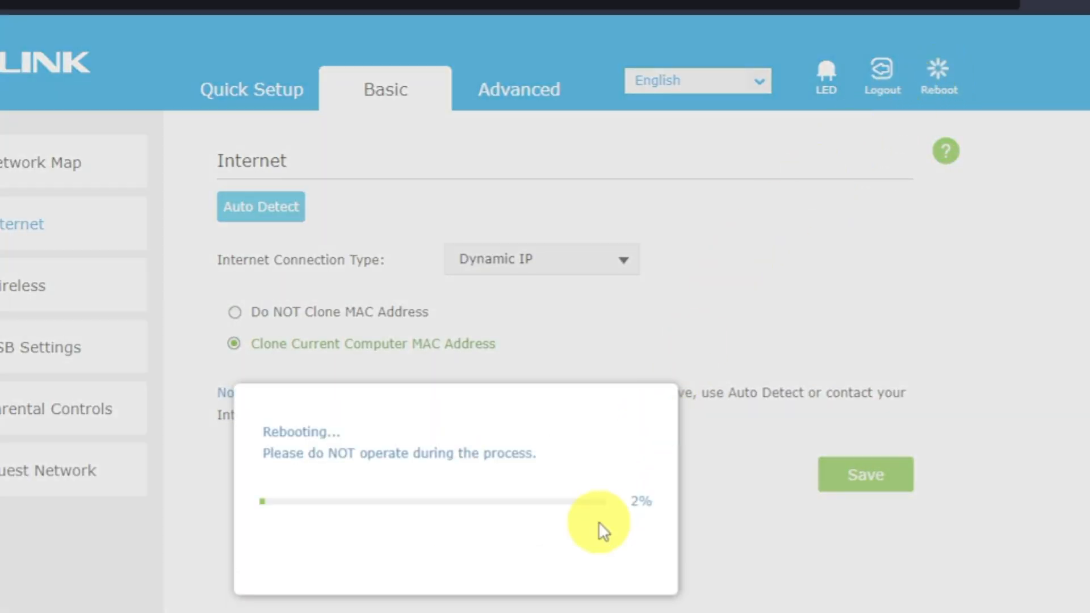